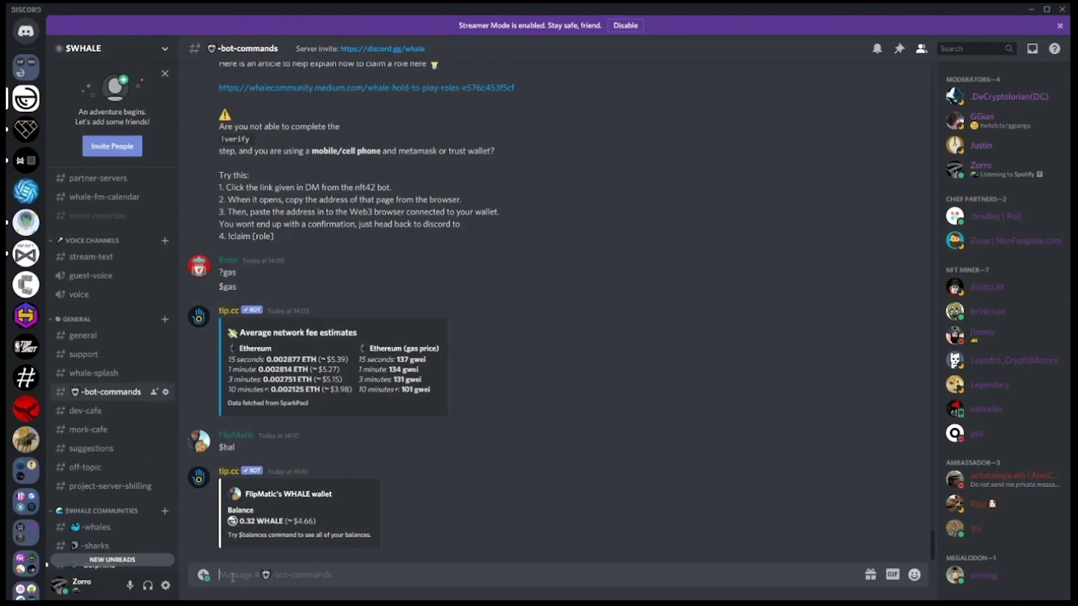
Step: Send the tip.cc bot commands $help and $bals in the bot-commands channel to view its introduction and all wallet balances
{"action": "type", "text": "$help"}
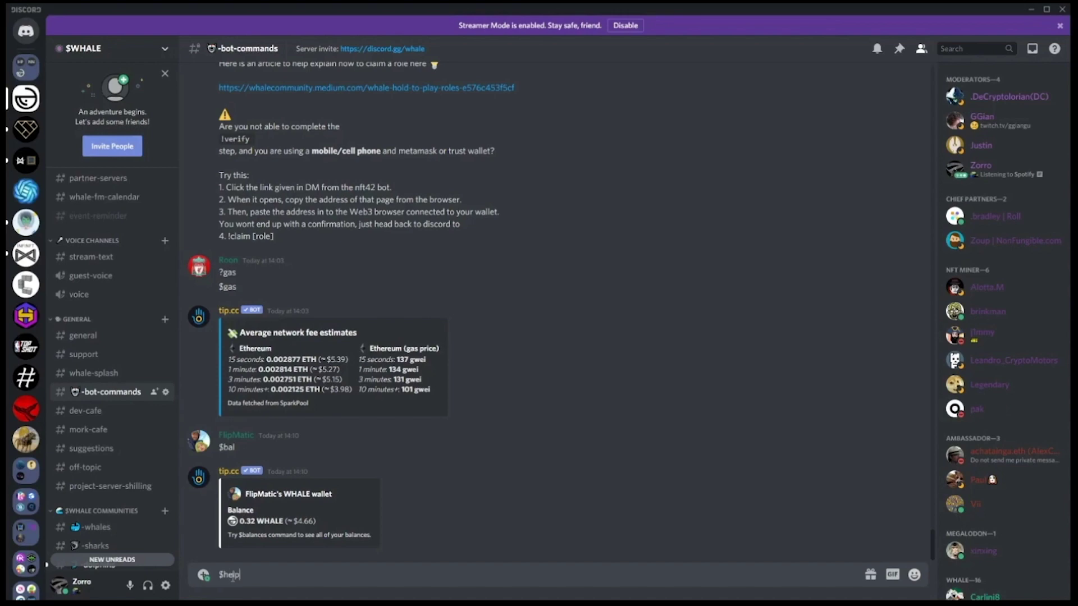
{"action": "key", "text": "Return"}
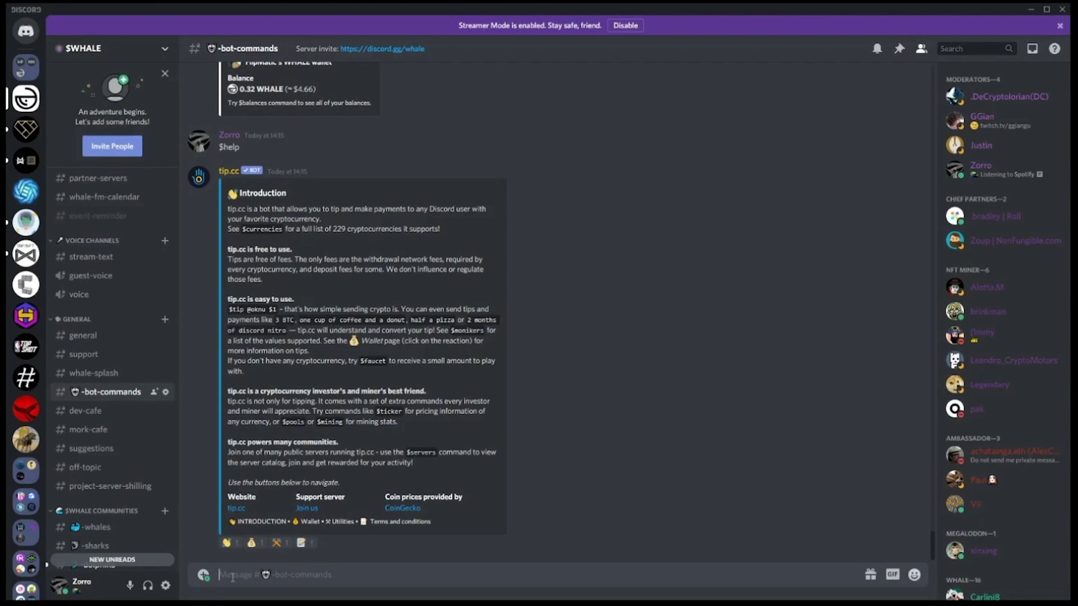
{"action": "type", "text": "$bals"}
{"action": "key", "text": "Return"}
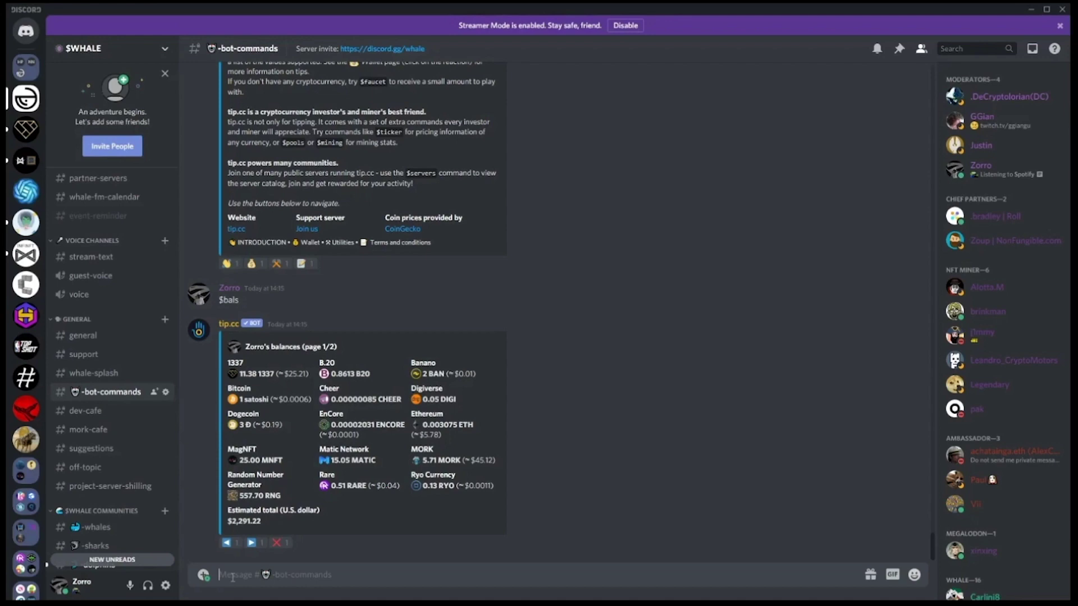
Step: Request WHALE pricing information from the tip.cc bot with the command $ticker whale
{"action": "type", "text": "$ticker whale"}
{"action": "key", "text": "Return"}
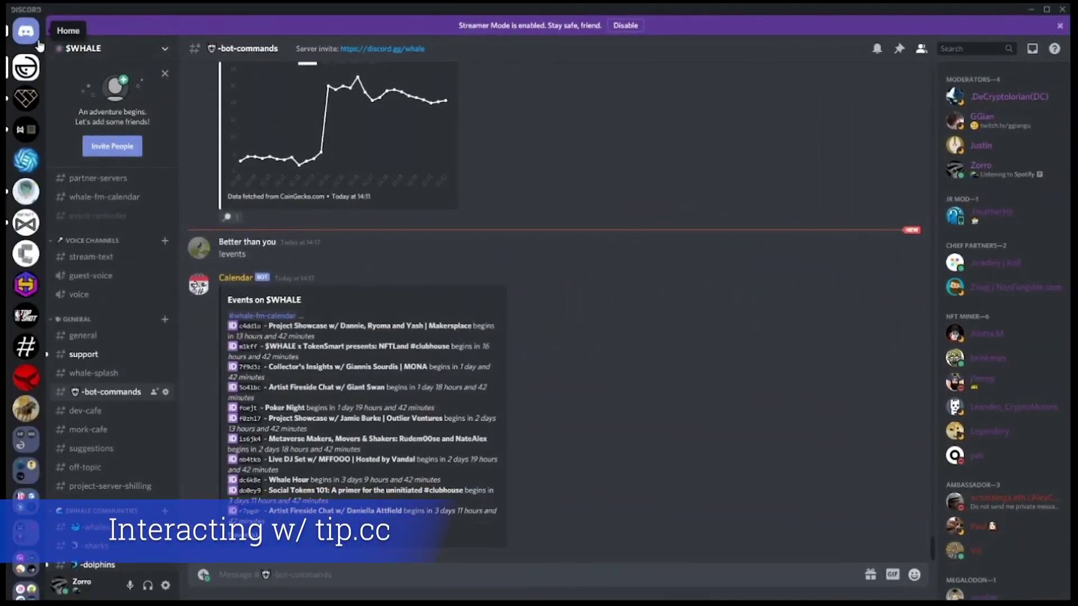
Step: Switch to the direct messages with tip.cc and check the WHALE wallet balance with "bal whale"
{"action": "left_click", "coordinate": [37, 44]}
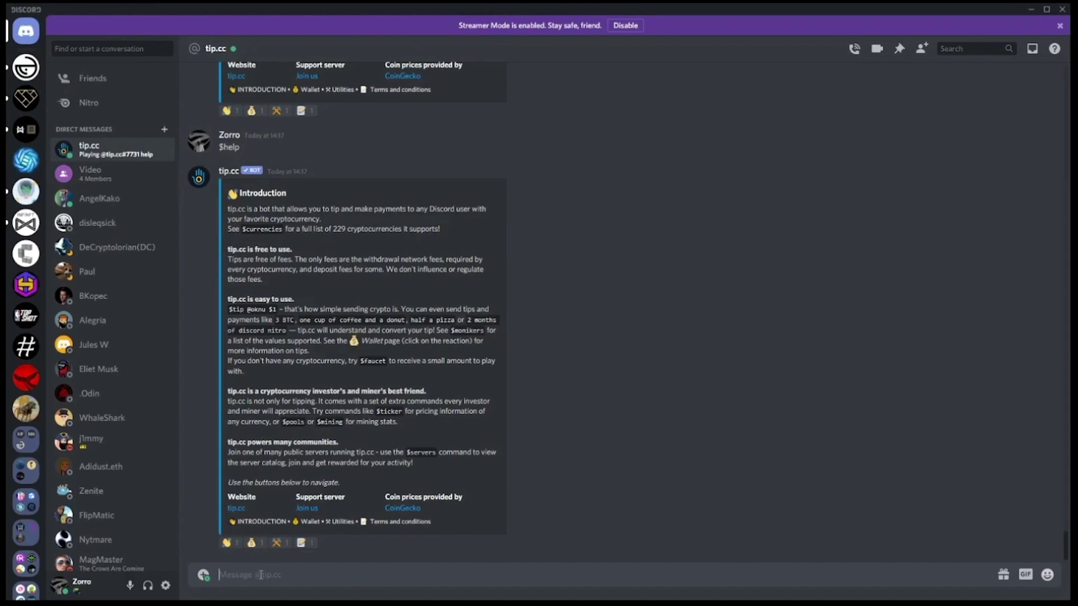
{"action": "type", "text": "bal whale"}
{"action": "key", "text": "Return"}
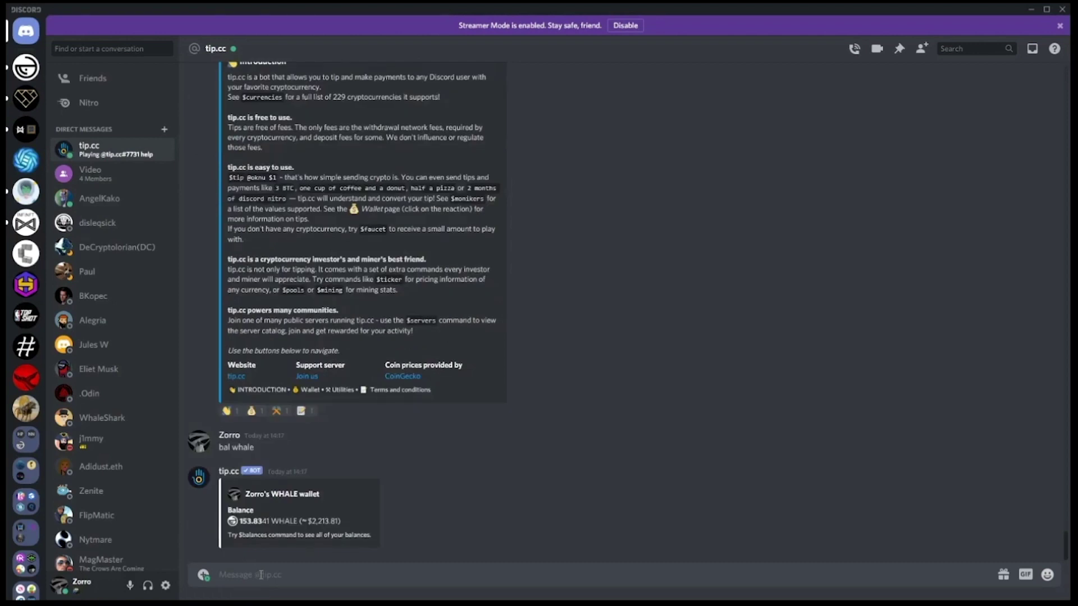
Step: Start a WHALE withdrawal with "withdraw whale" and submit the copied wallet address as its destination
{"action": "type", "text": "withdraw whale"}
{"action": "key", "text": "Return"}
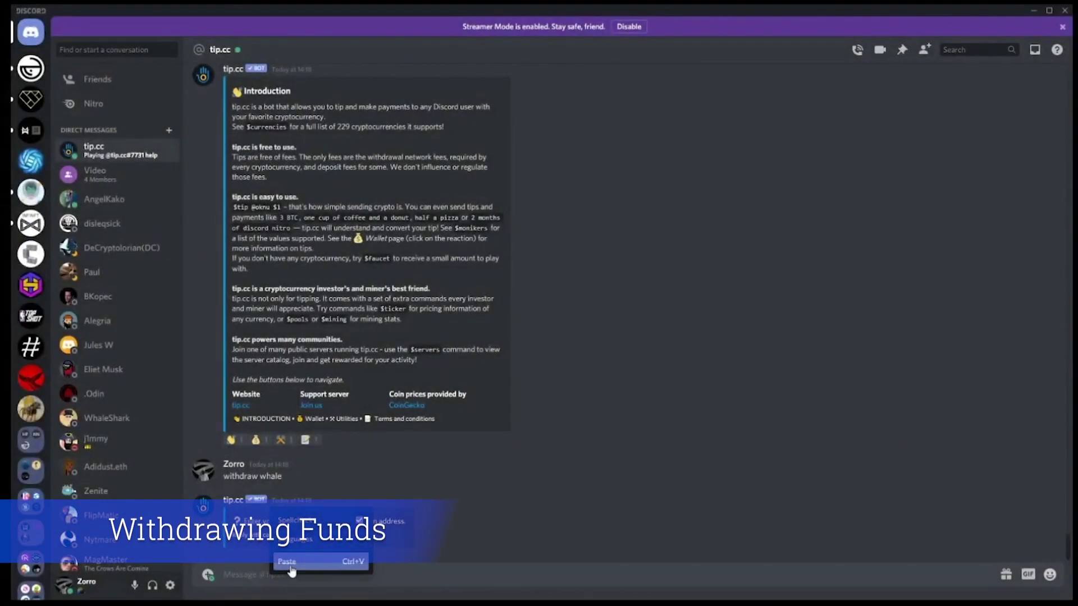
{"action": "left_click", "coordinate": [290, 565]}
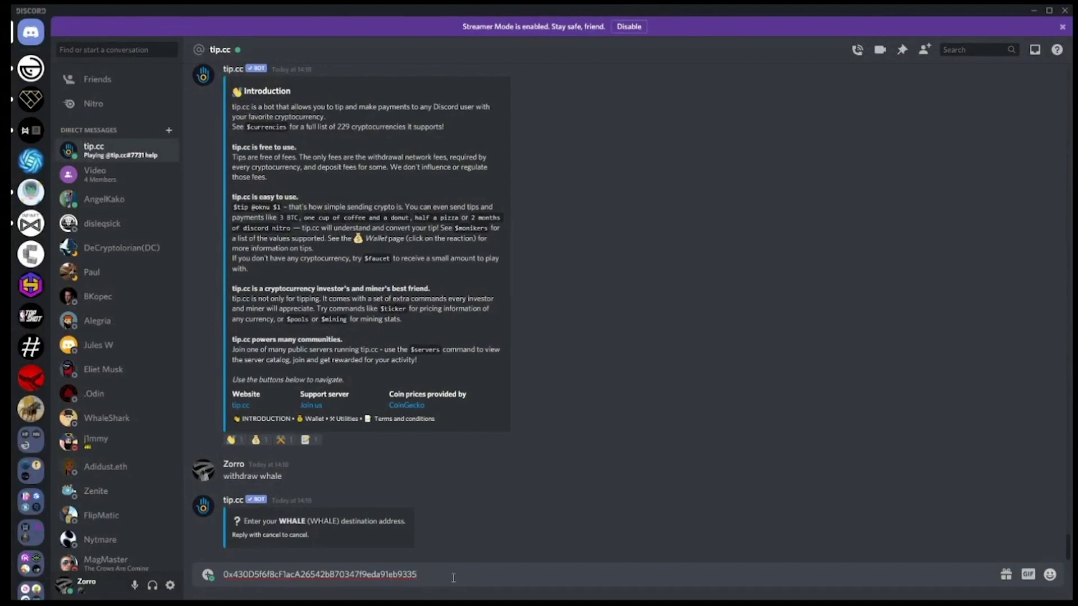
{"action": "key", "text": "Return"}
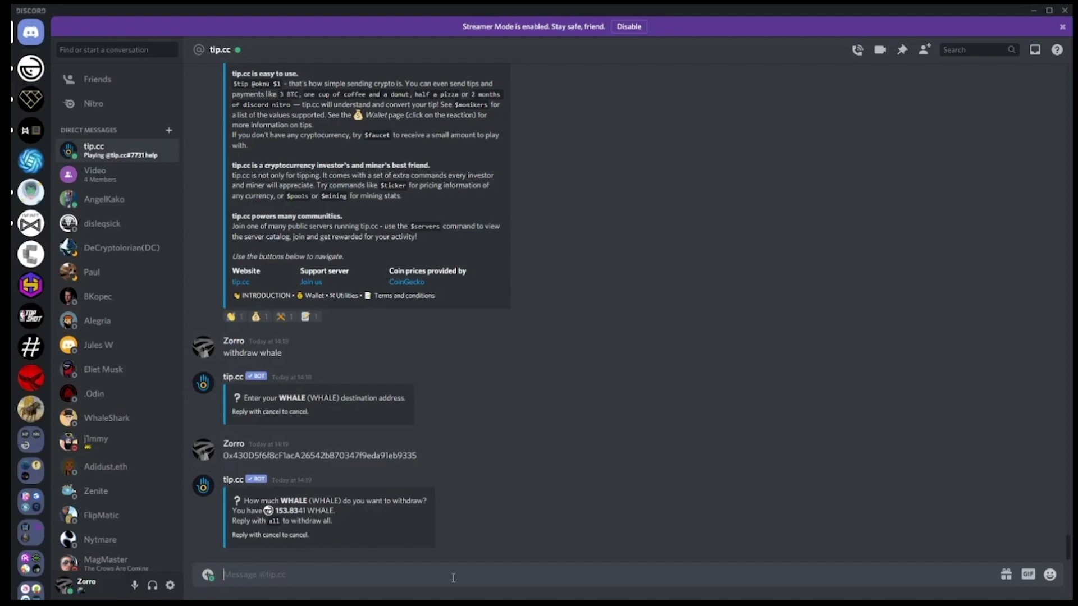
Step: Set the WHALE withdrawal amount to 13 and confirm the withdrawal with "yes"
{"action": "type", "text": "13"}
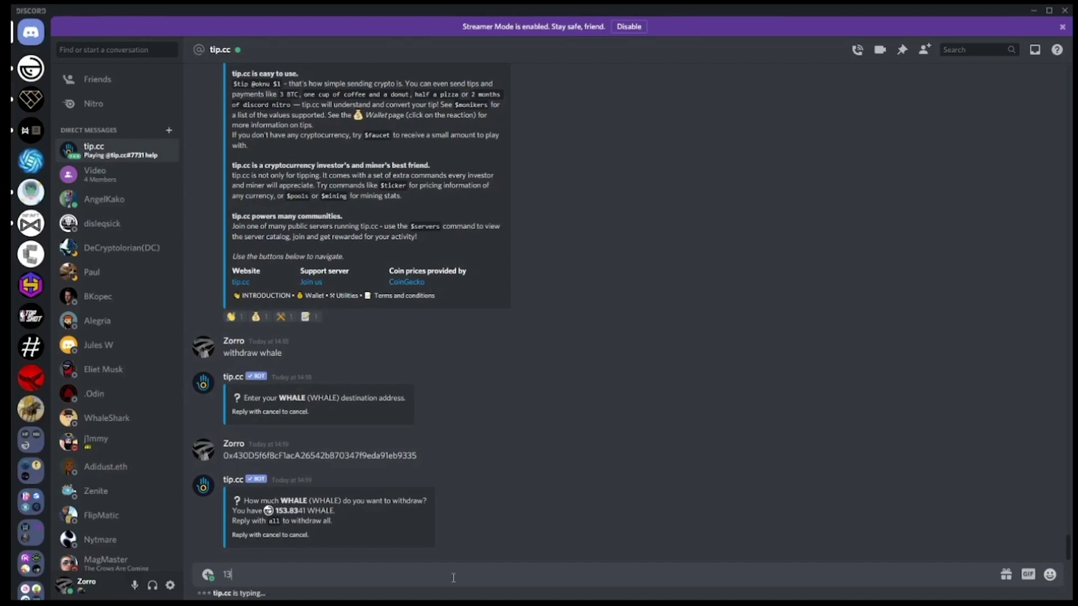
{"action": "key", "text": "Return"}
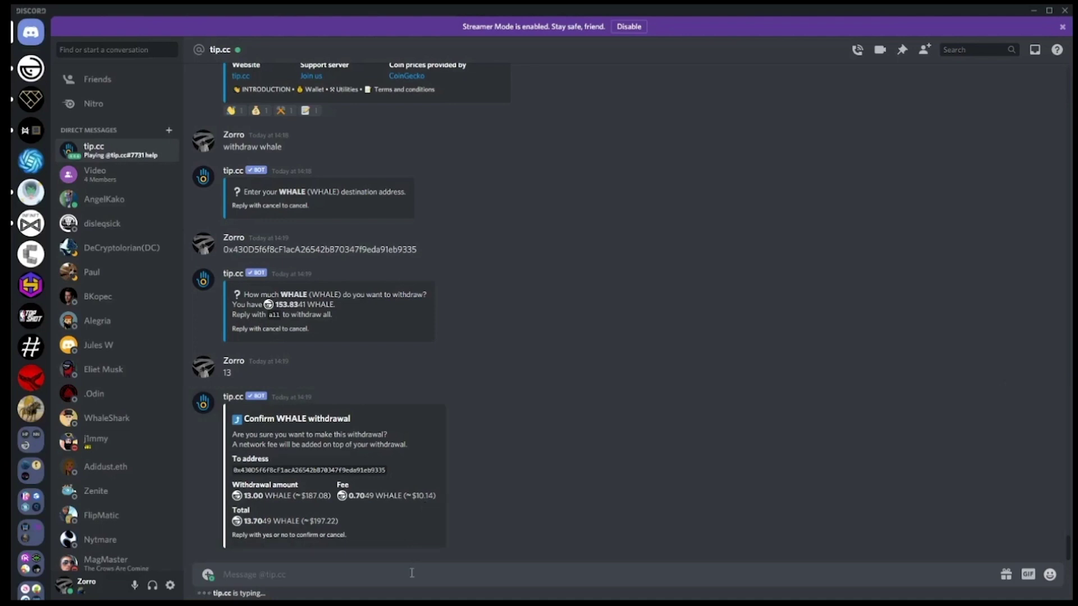
{"action": "type", "text": "yes"}
{"action": "key", "text": "Return"}
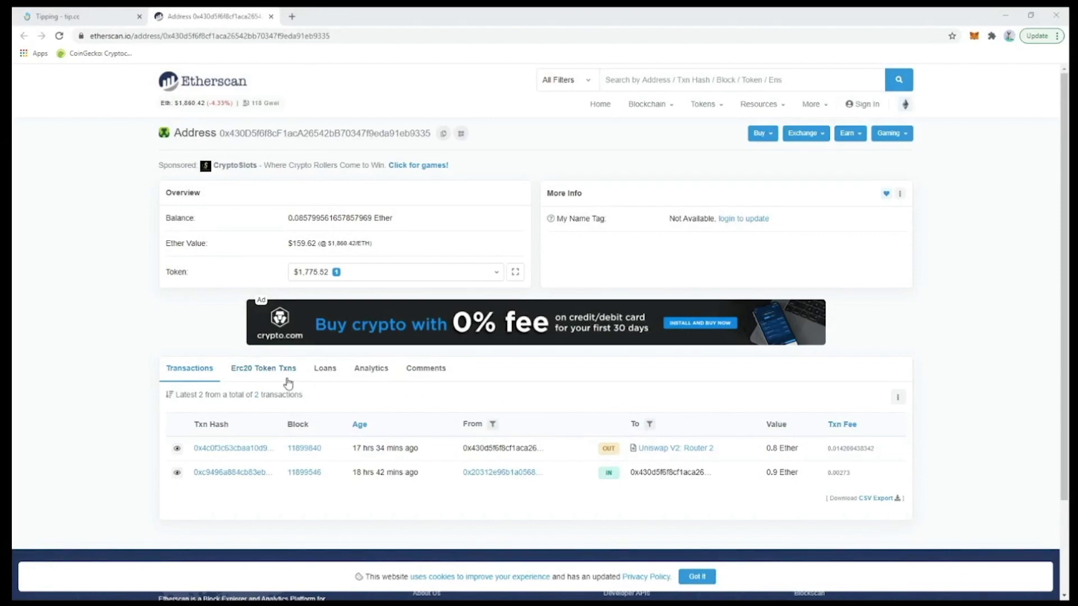
Step: Switch to Etherscan in the browser and view the destination wallet's ERC-20 token transactions
{"action": "left_click", "coordinate": [287, 372]}
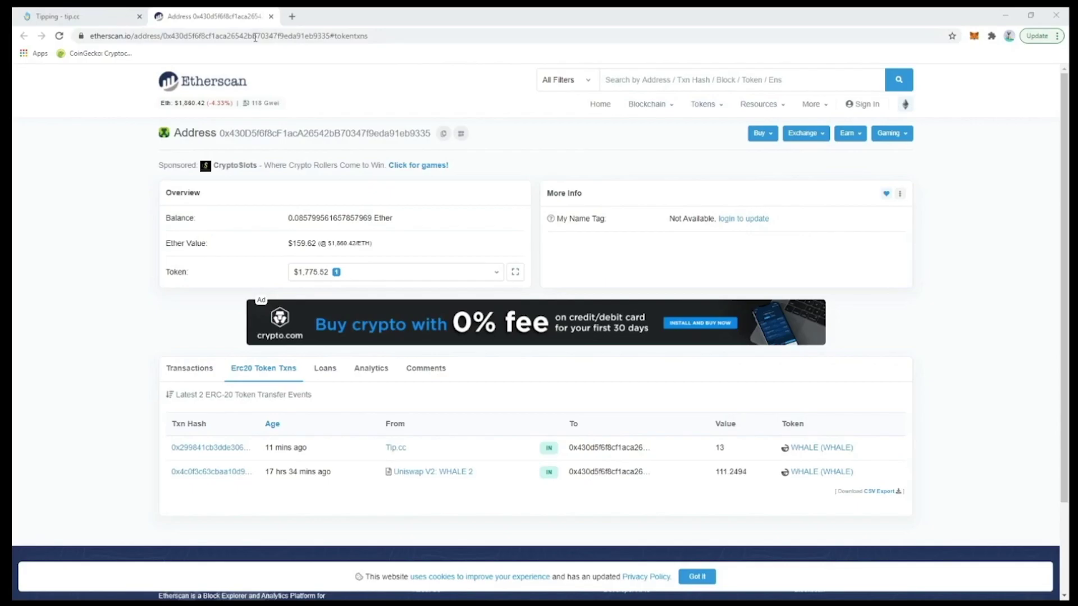
Step: Switch to the tip.cc Tipping guide page and save its address, tip.cc/guides/tipping, as a browser bookmark
{"action": "left_click", "coordinate": [98, 23]}
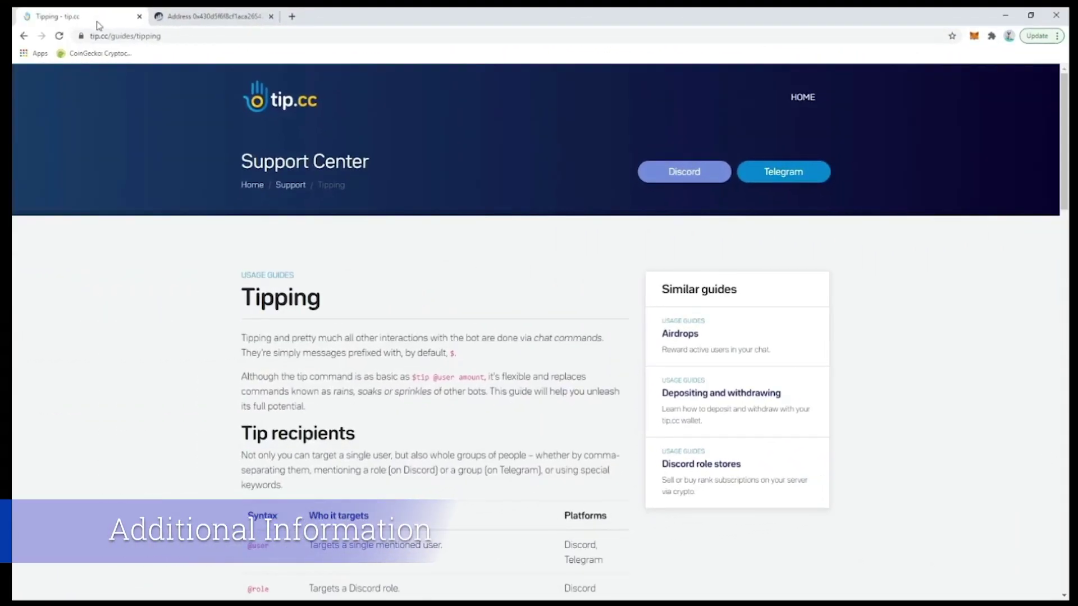
{"action": "left_click_drag", "start_coordinate": [89, 36], "coordinate": [175, 38]}
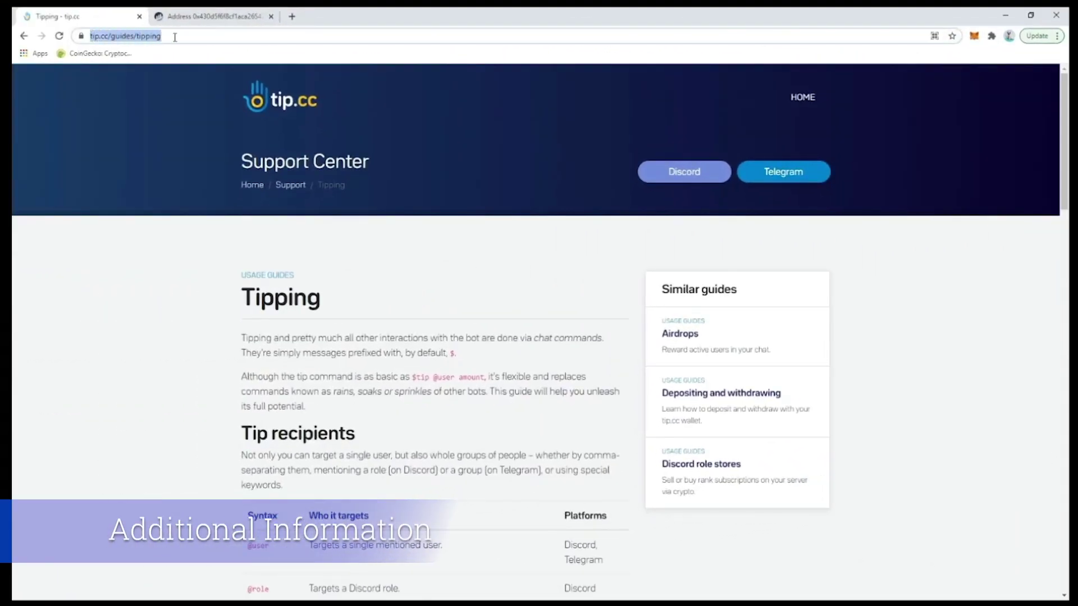
{"action": "left_click", "coordinate": [175, 37]}
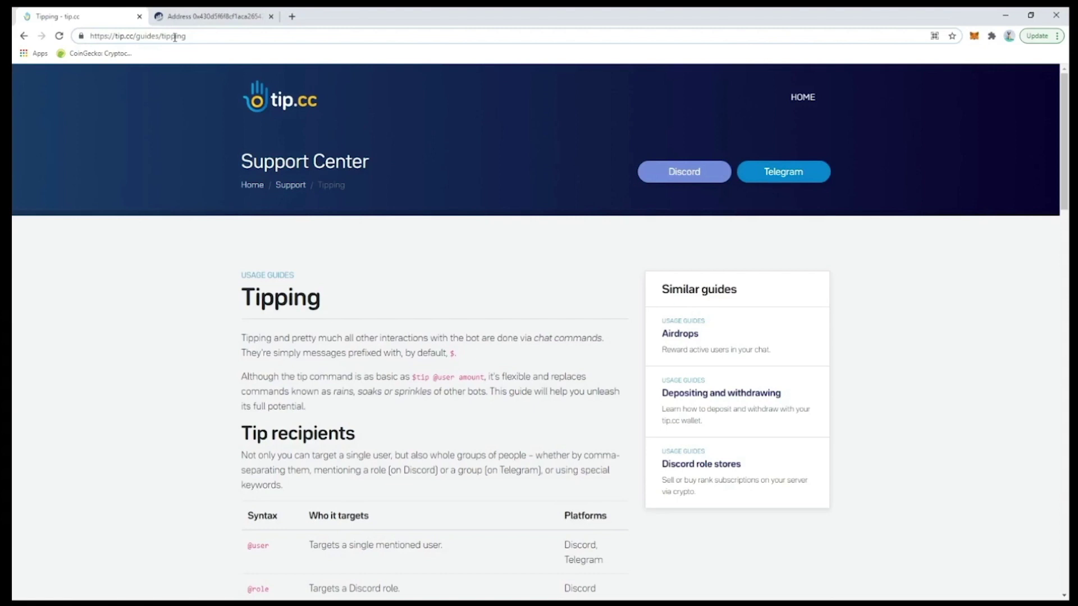
{"action": "left_click_drag", "start_coordinate": [174, 38], "coordinate": [168, 53]}
Step: Go to the tip.cc Support Center overview and open the "Depositing and withdrawing" usage guide
{"action": "left_click", "coordinate": [290, 187]}
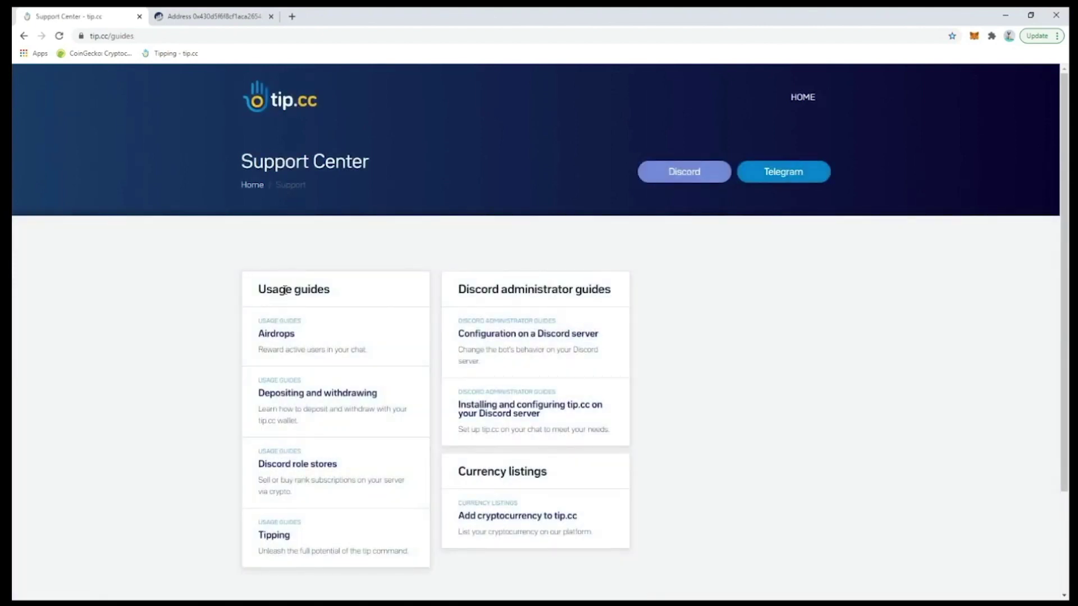
{"action": "left_click", "coordinate": [293, 395]}
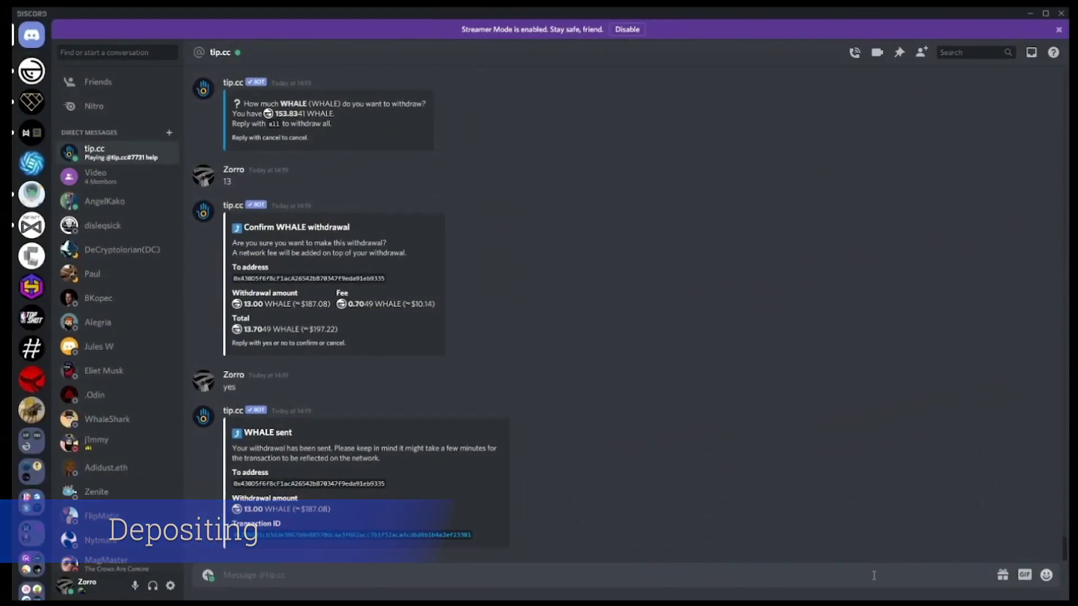
Step: Switch to Discord and request a WHALE deposit from the tip.cc bot with the message "deposit whale"
{"action": "type", "text": "d"}
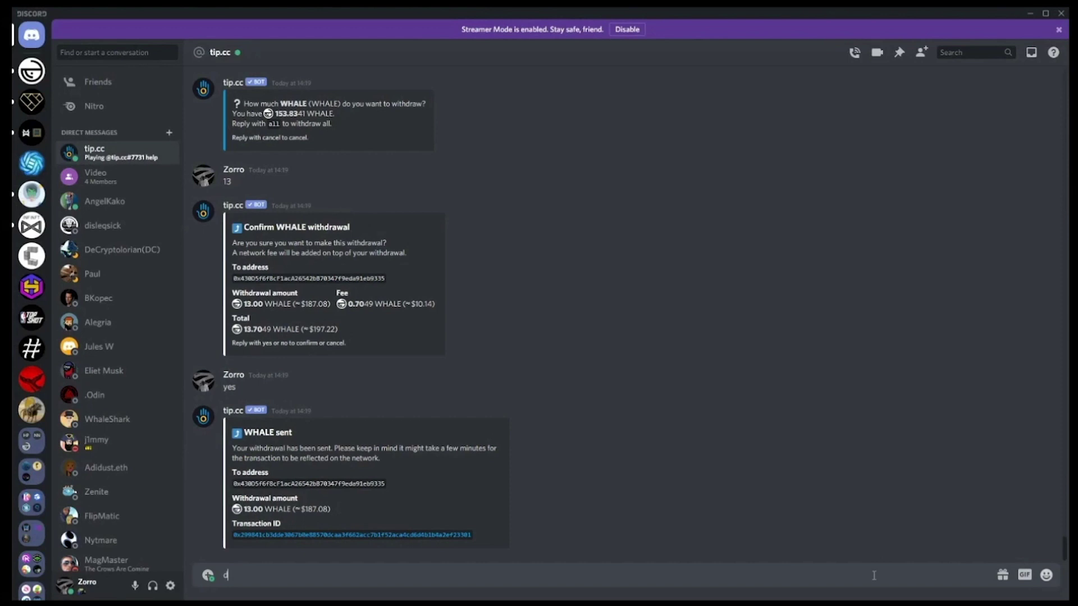
{"action": "type", "text": "eposit whale"}
{"action": "key", "text": "Return"}
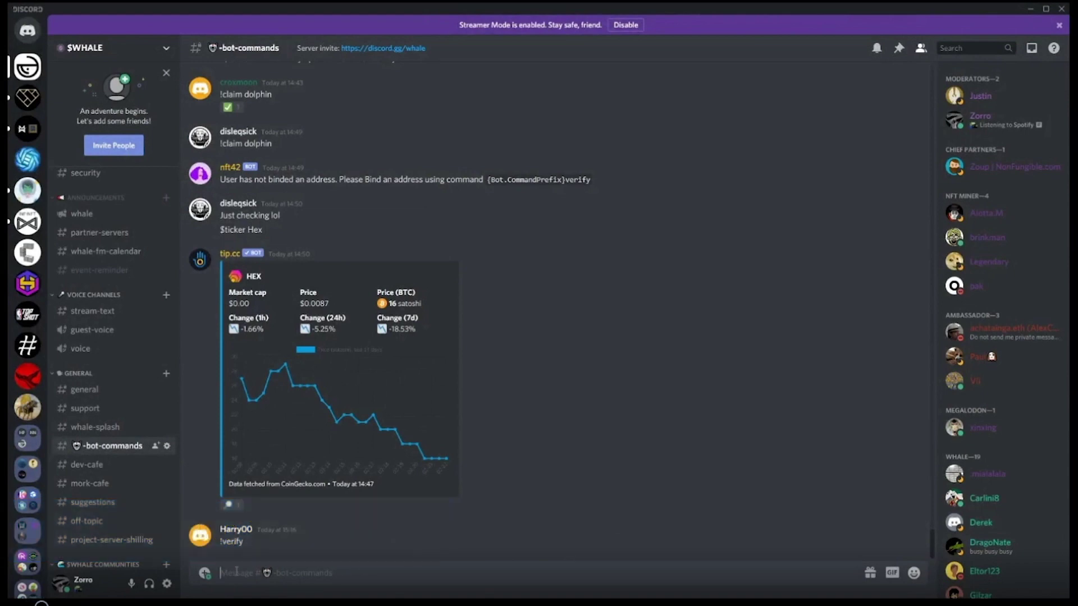
Step: Send !verify in the $WHALE server's bot-commands channel and open the newest address verification link from nft42's direct messages
{"action": "type", "text": "!"}
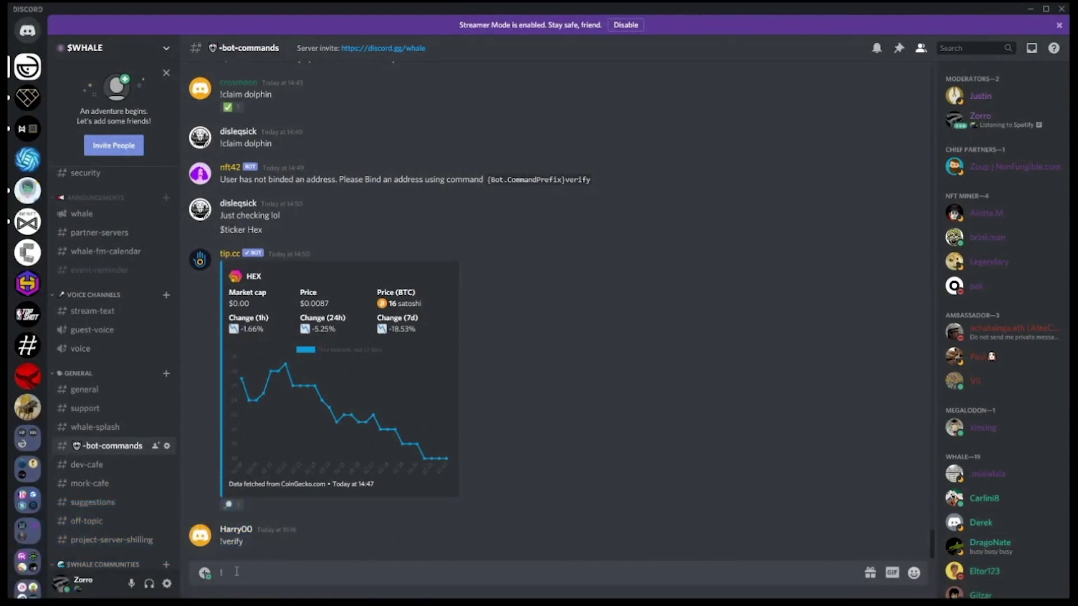
{"action": "type", "text": "verify"}
{"action": "key", "text": "Return"}
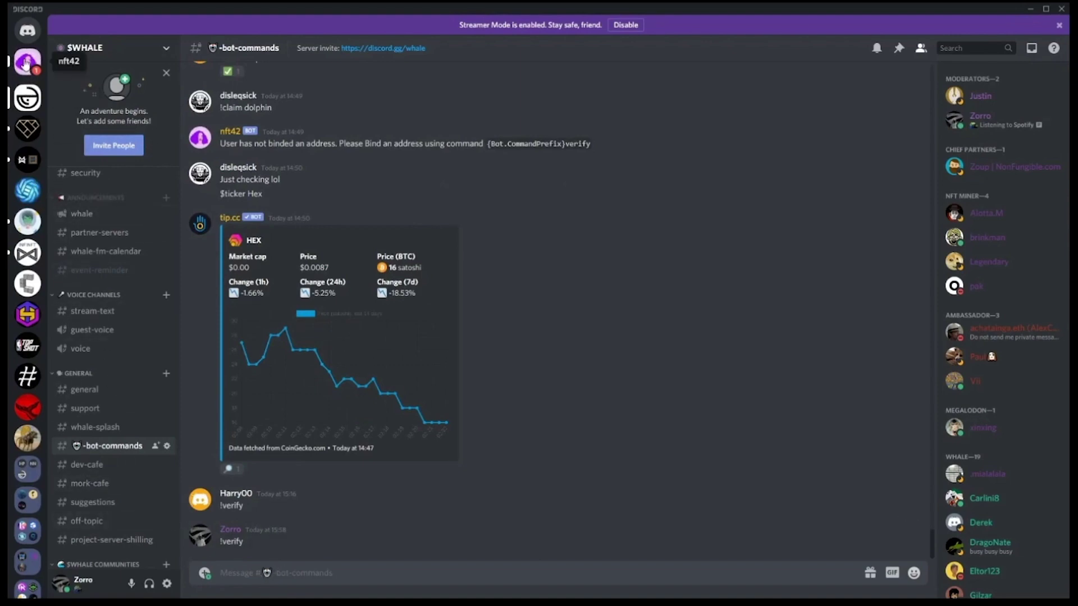
{"action": "left_click", "coordinate": [26, 63]}
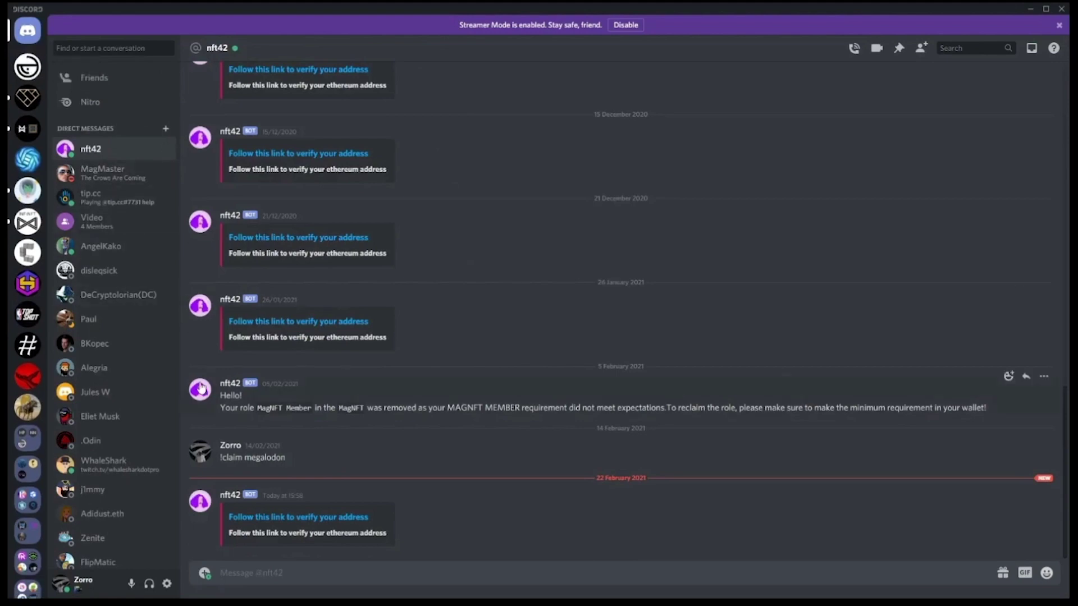
{"action": "left_click", "coordinate": [291, 517]}
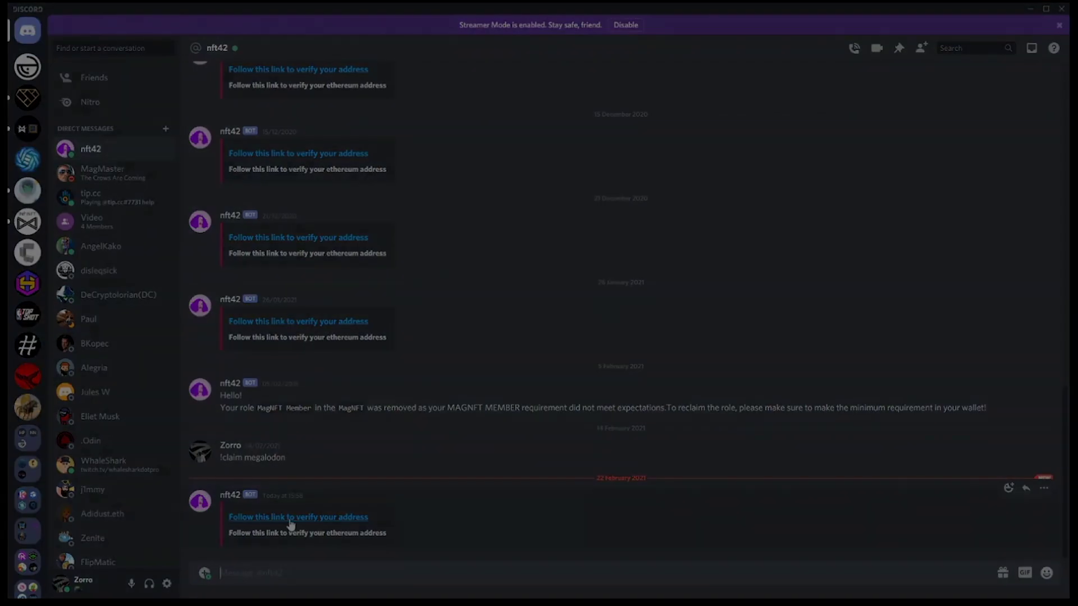
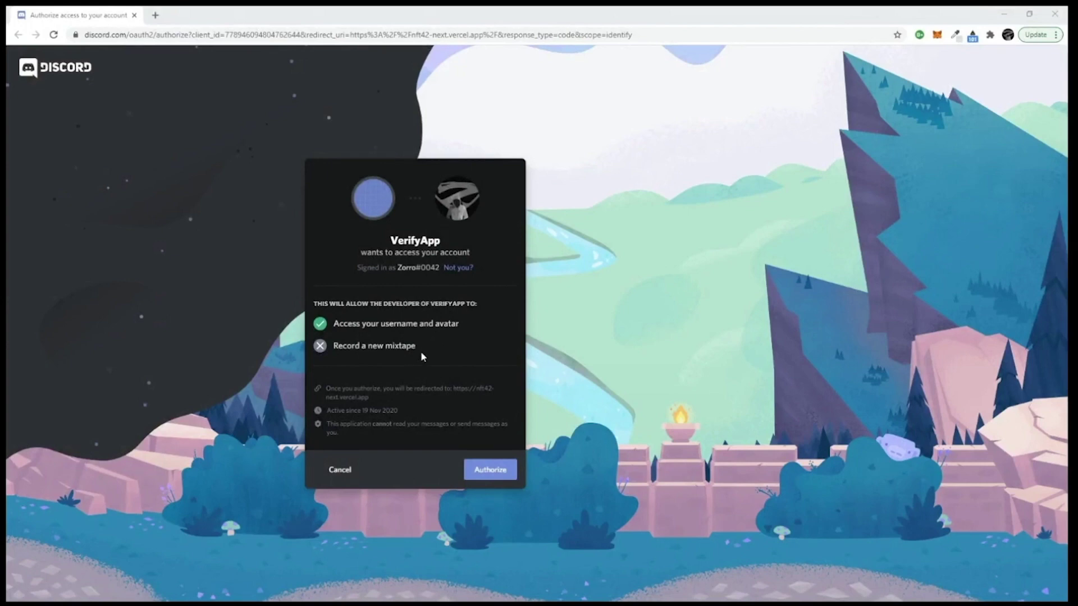
Step: Authorize VerifyApp to access the Discord account and start connecting the wallet on the NFT42 verify page
{"action": "left_click", "coordinate": [484, 471]}
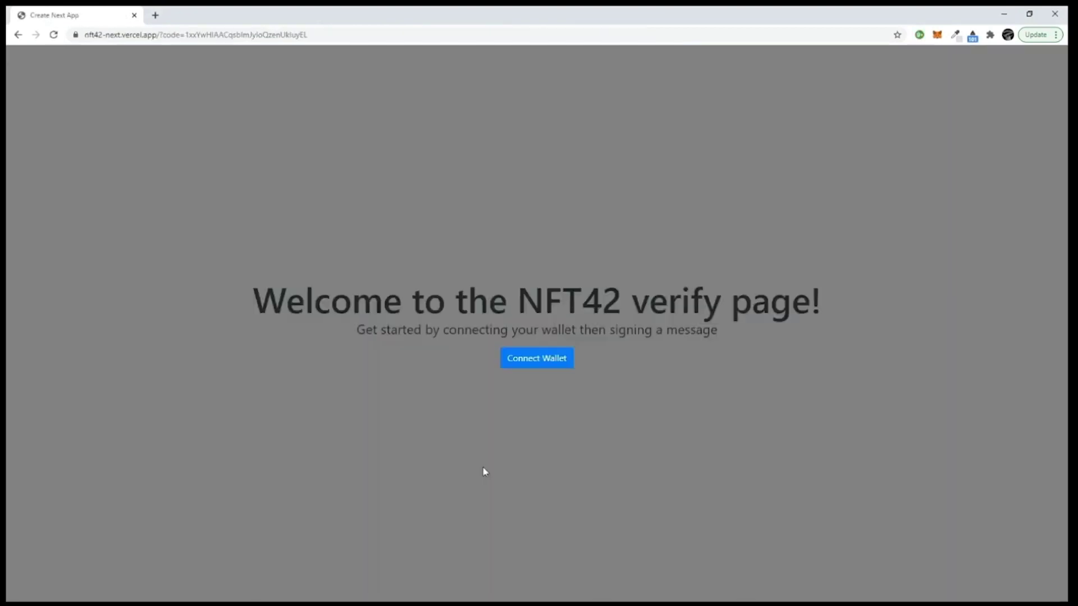
{"action": "left_click", "coordinate": [537, 360]}
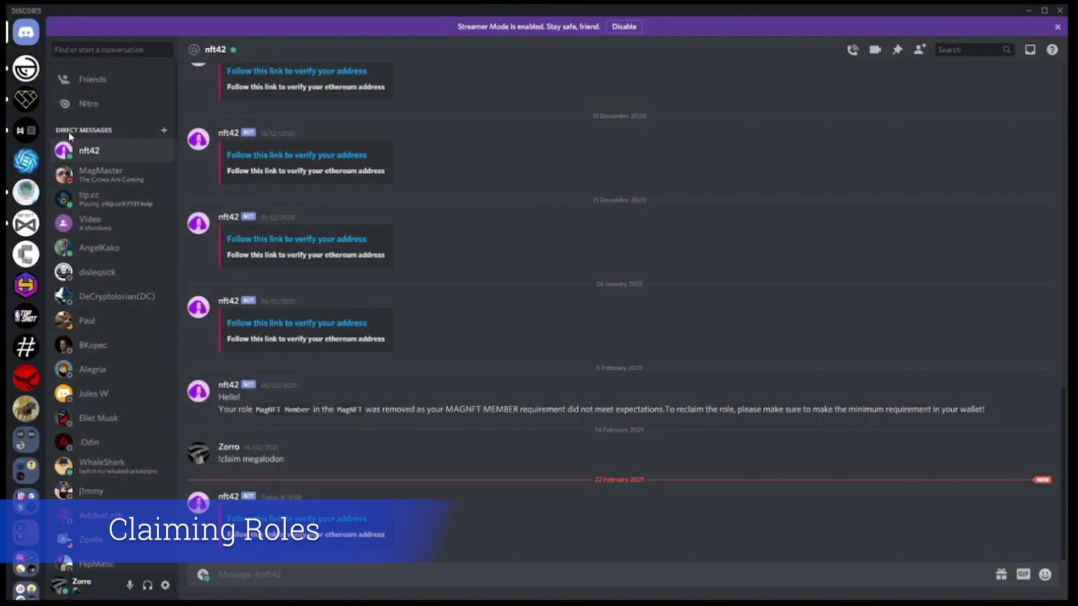
Step: Return to the $WHALE server's bot-commands channel in Discord and claim the dolphin role with "!claim dolphin"
{"action": "left_click", "coordinate": [29, 72]}
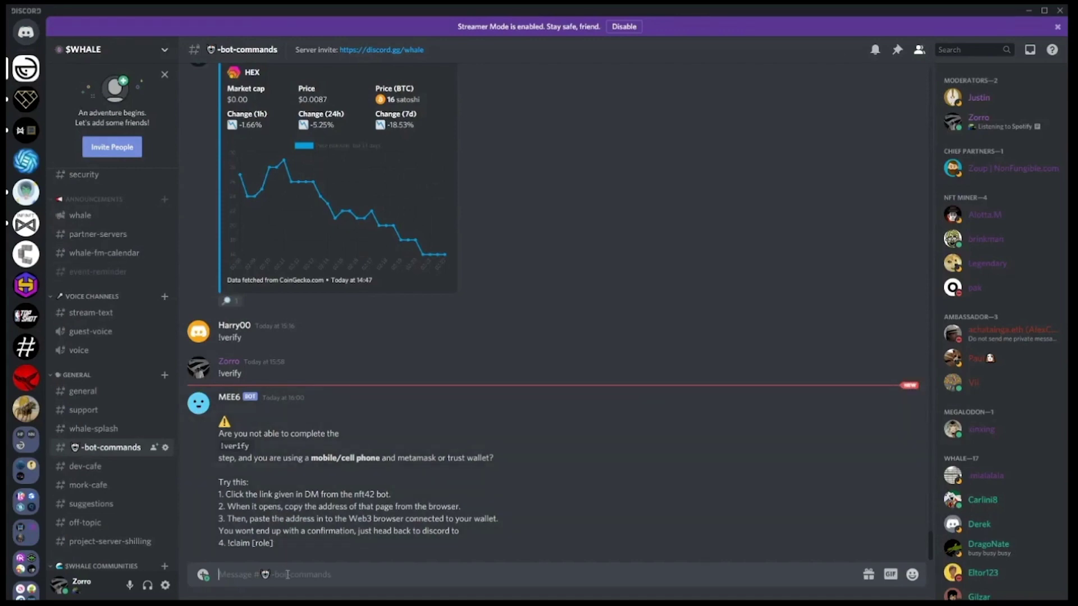
{"action": "type", "text": "!claim"}
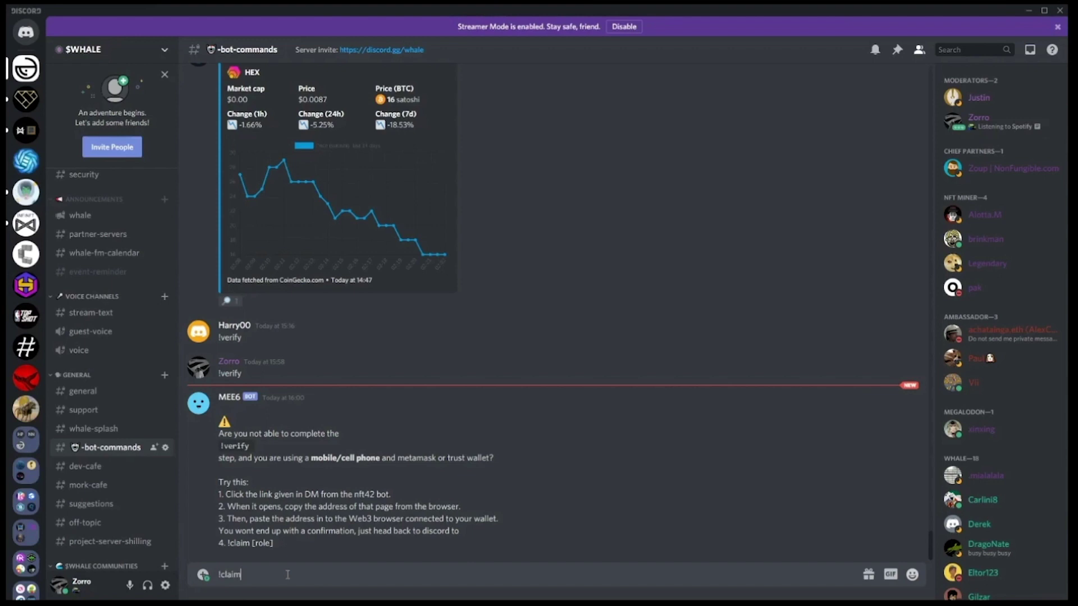
{"action": "type", "text": " dolphin"}
{"action": "key", "text": "Return"}
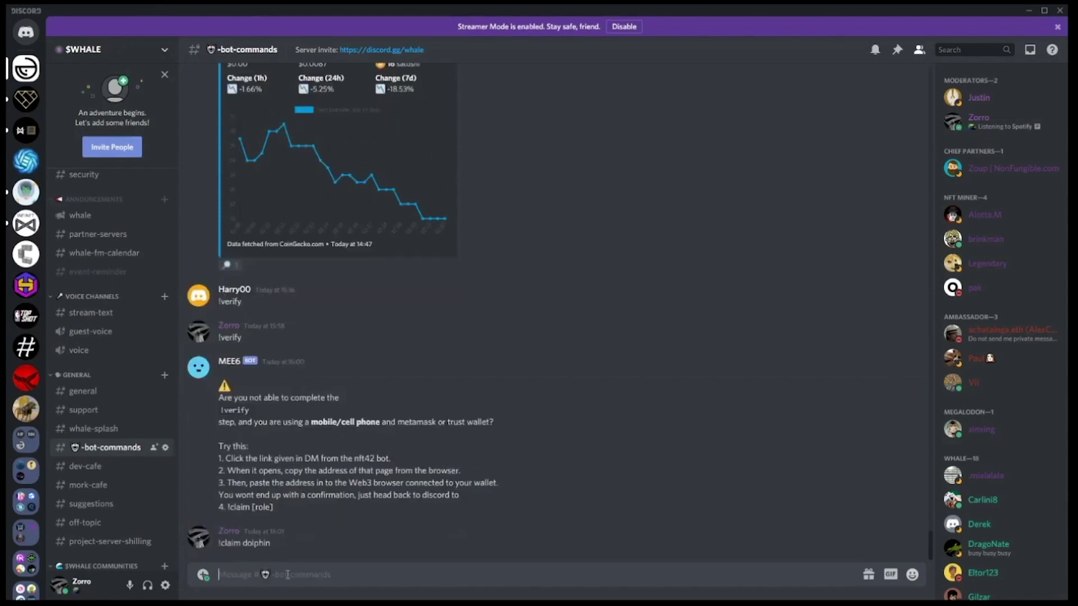